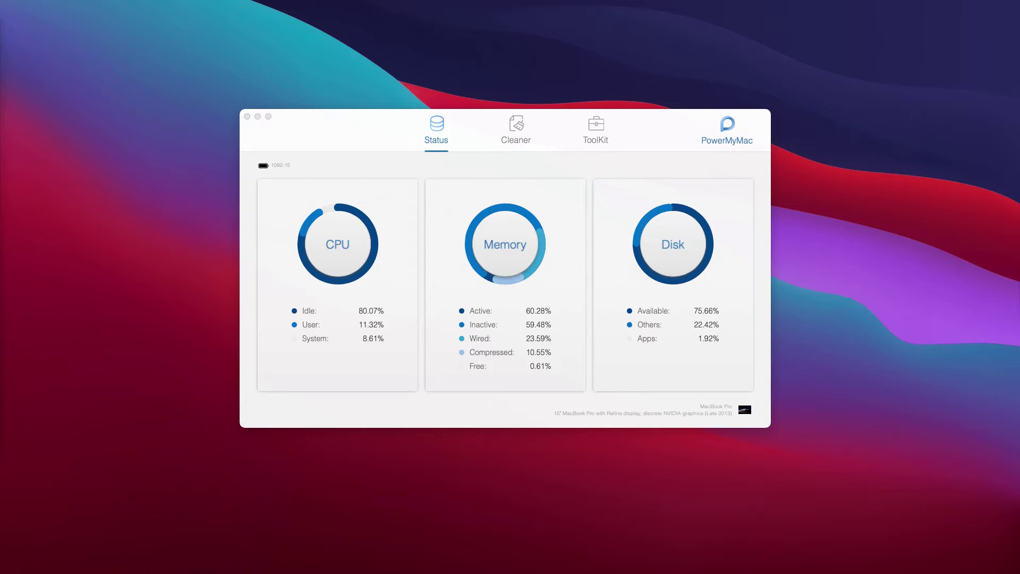
drag(399, 121, 379, 121)
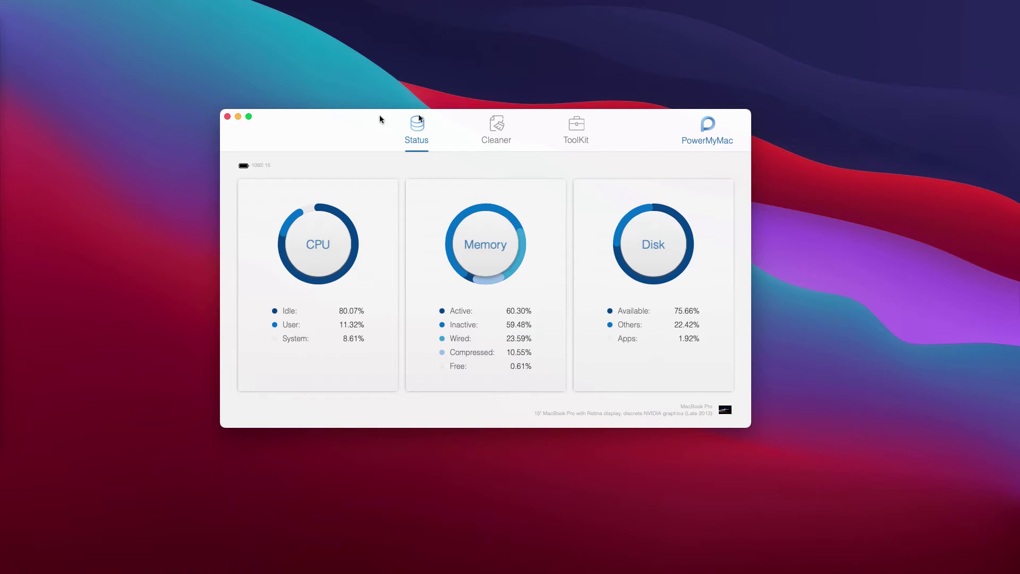
drag(361, 128, 357, 129)
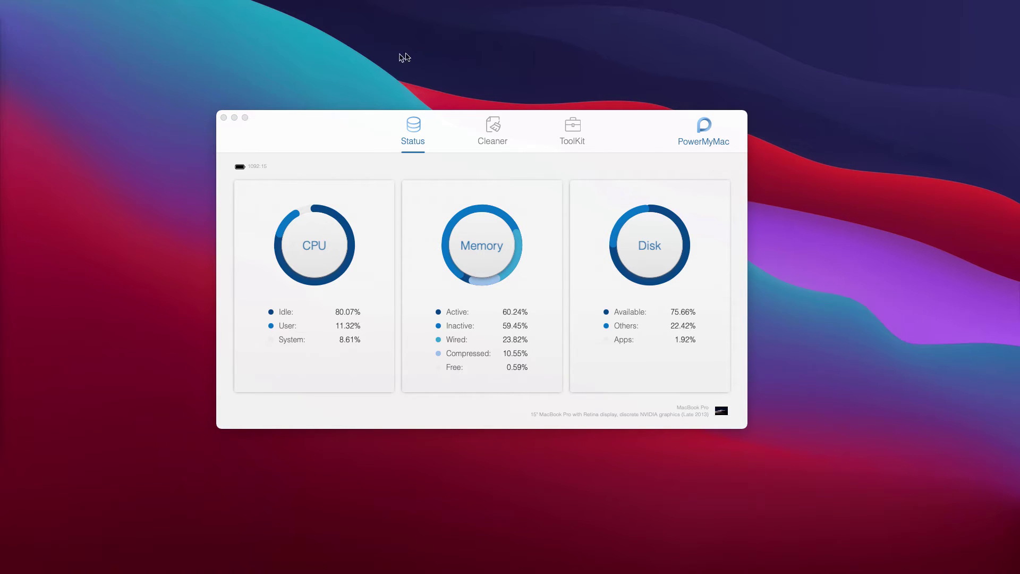
Switch to Firefox and examine the VirusTotal detection results for the imymac-powermymac.pkg file
key(super+Tab)
drag(521, 55, 393, 58)
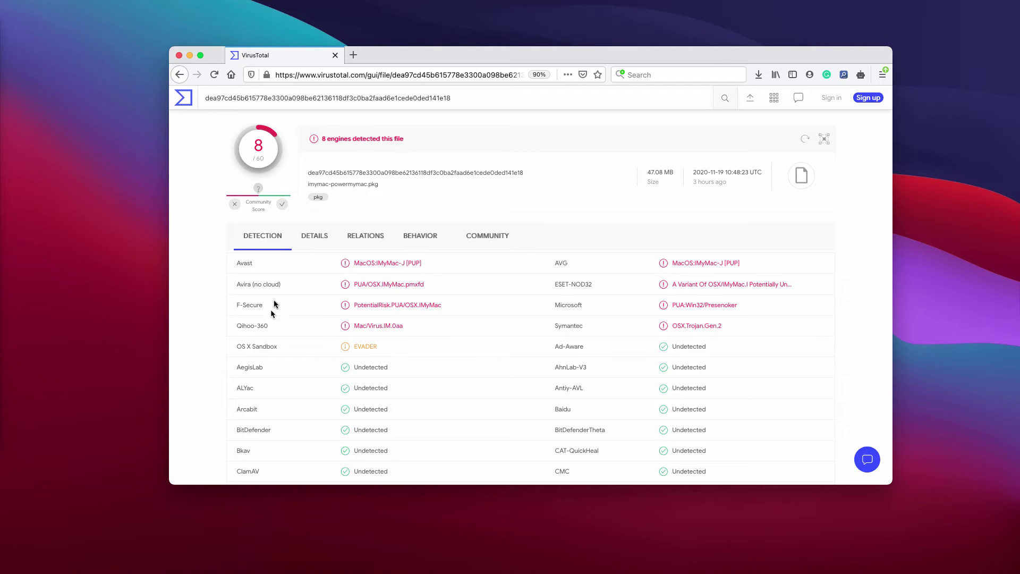
drag(441, 56, 412, 69)
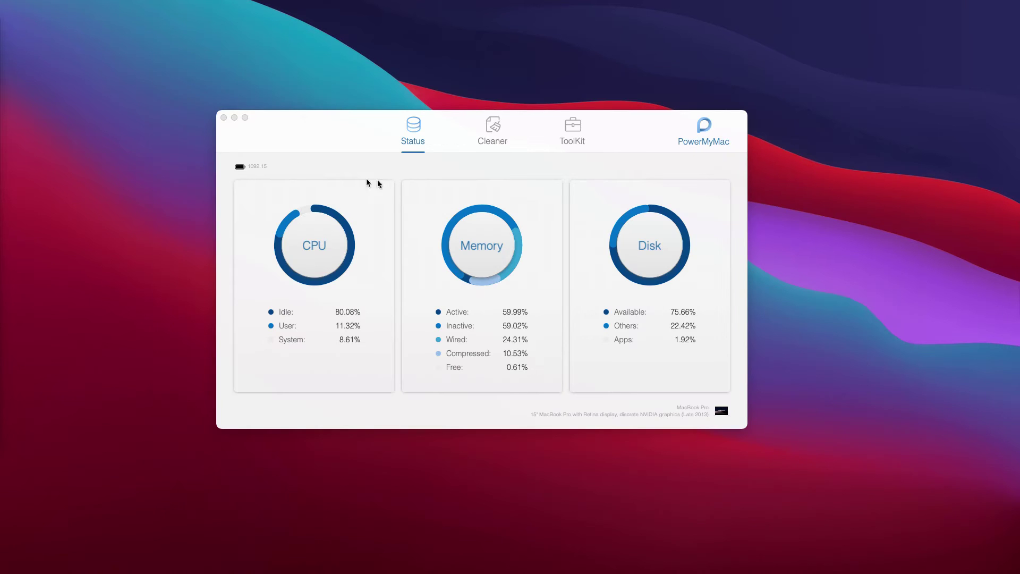
click(371, 133)
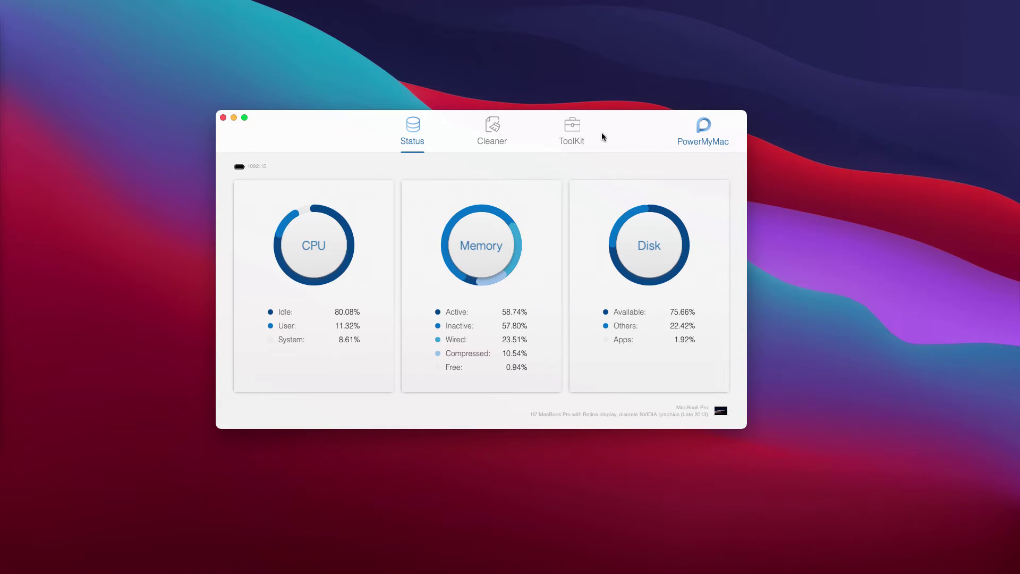
drag(629, 127, 628, 128)
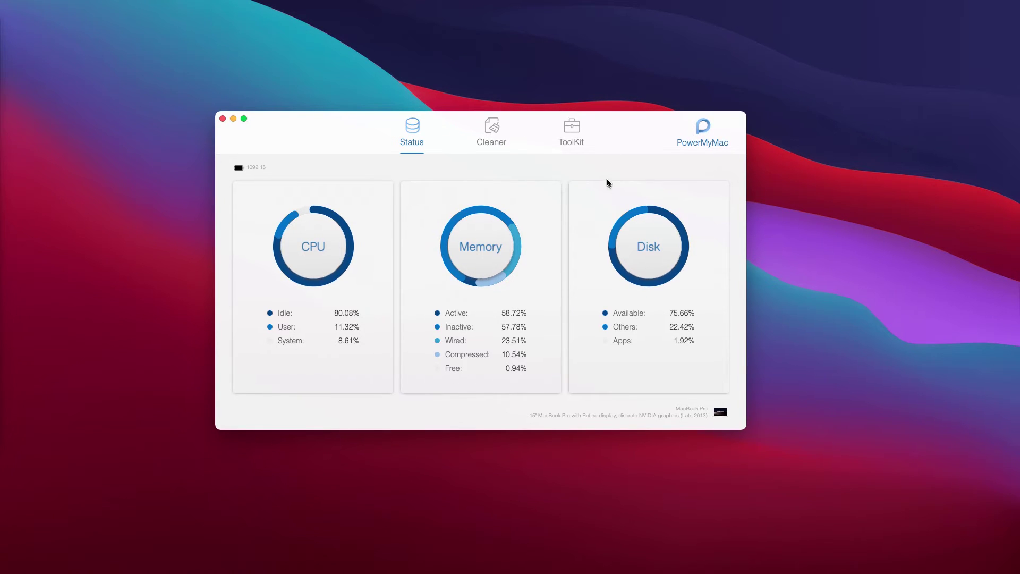
drag(611, 126, 644, 129)
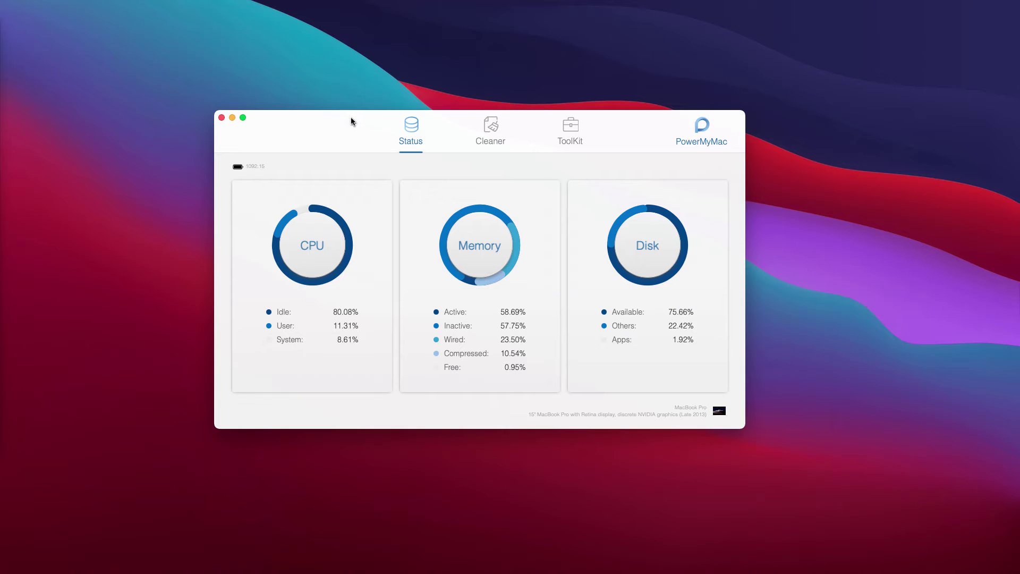
drag(348, 124, 347, 124)
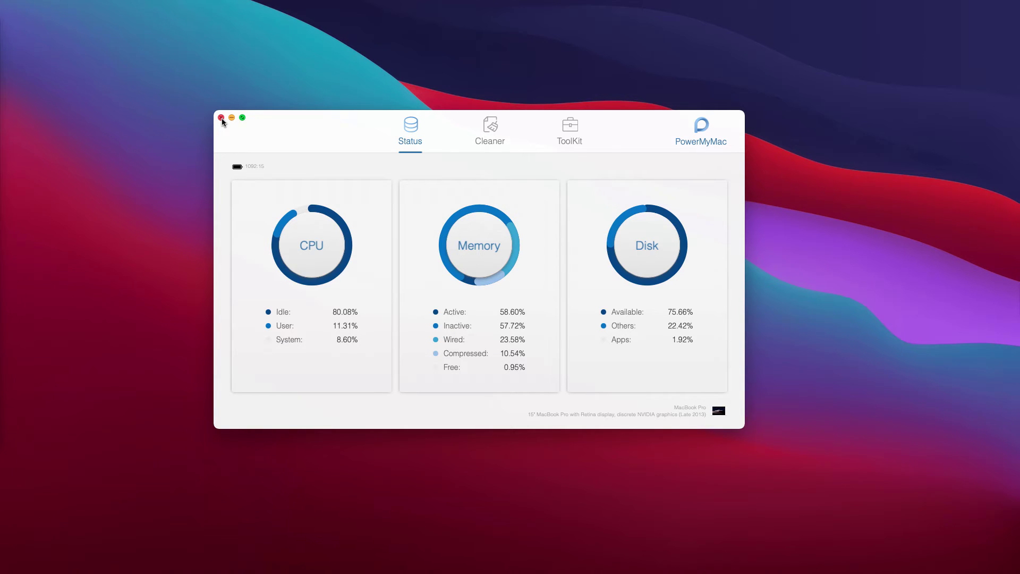
Force quit the PowerMyMac application and close the list of running applications
key(super+alt+Escape)
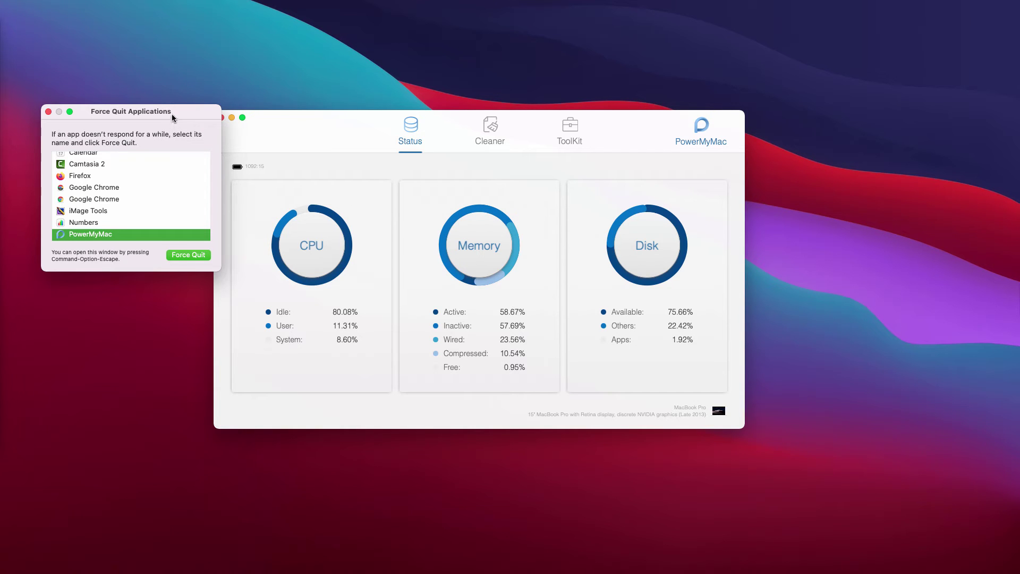
drag(171, 114, 166, 122)
scroll(139, 225, down, 2)
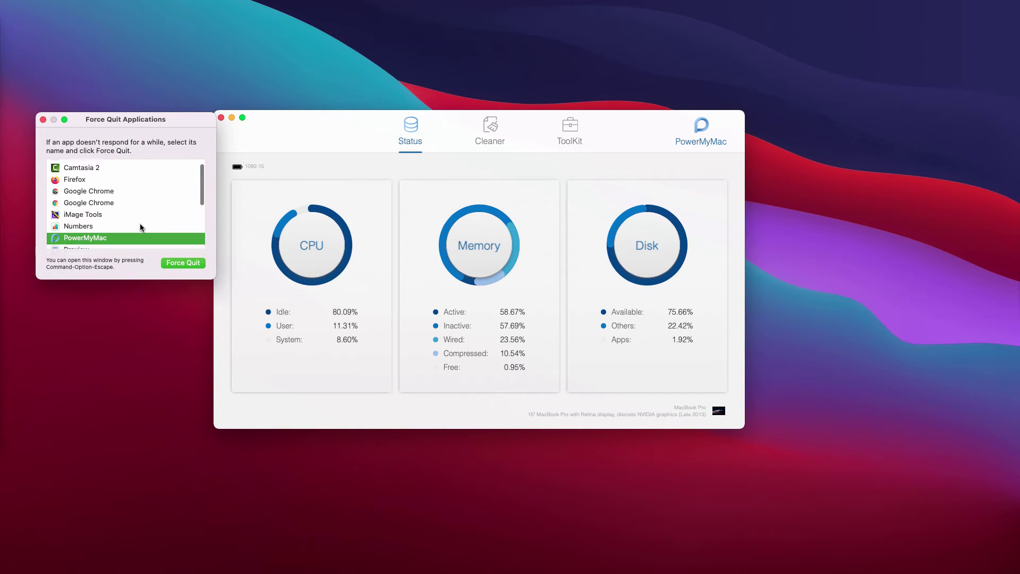
scroll(140, 224, up, 2)
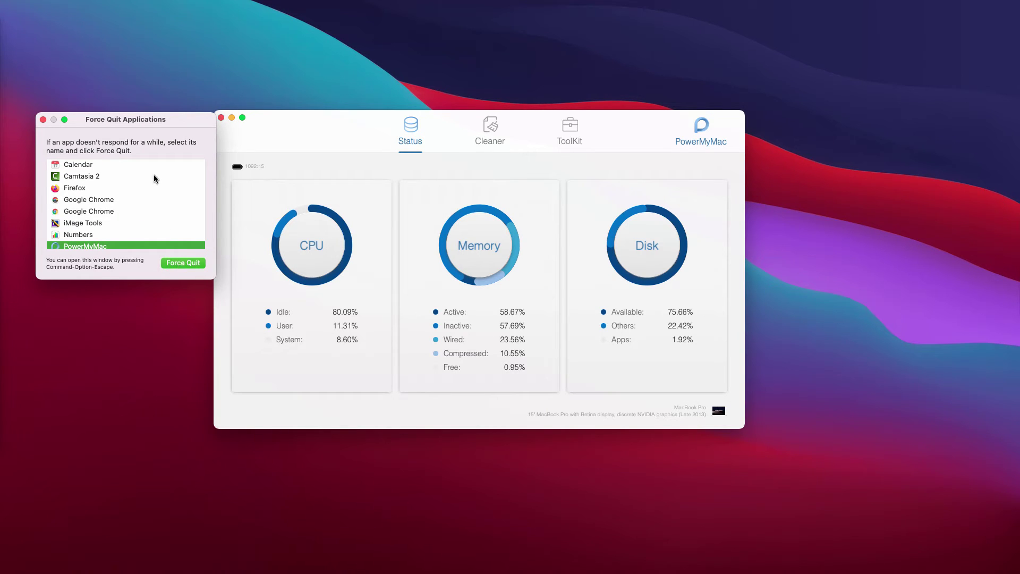
scroll(154, 174, down, 1)
scroll(151, 175, down, 3)
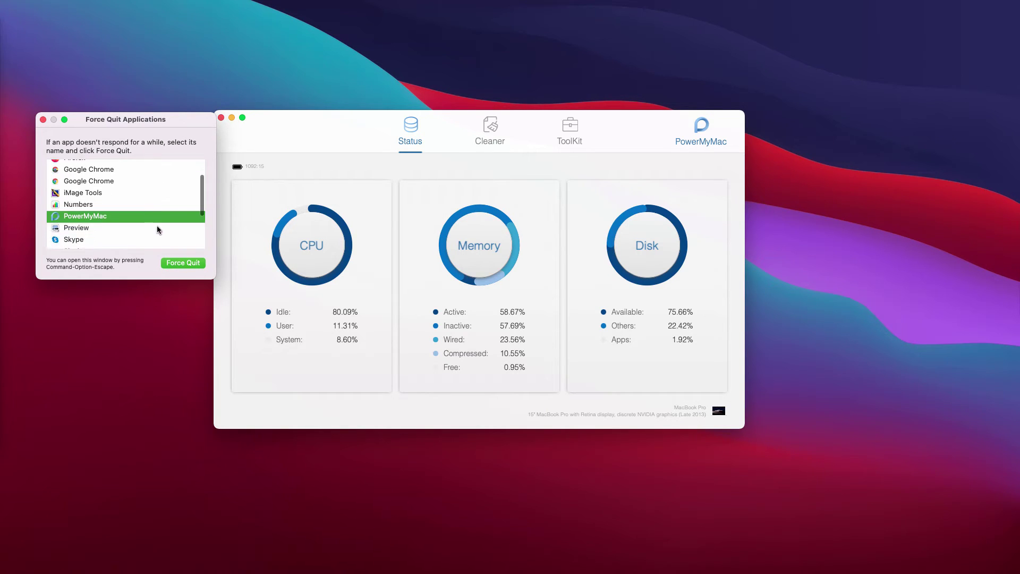
click(177, 262)
click(198, 205)
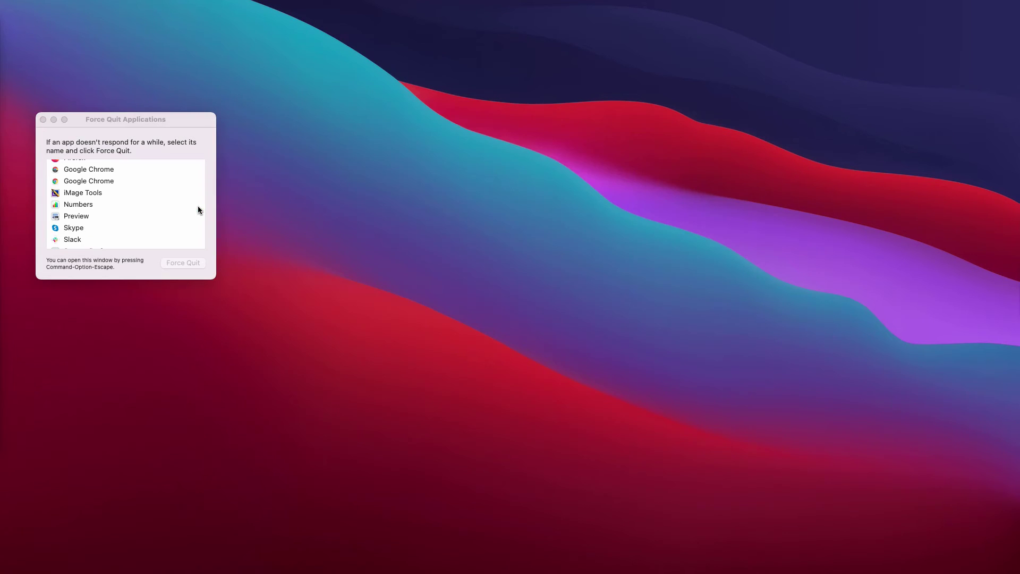
click(43, 119)
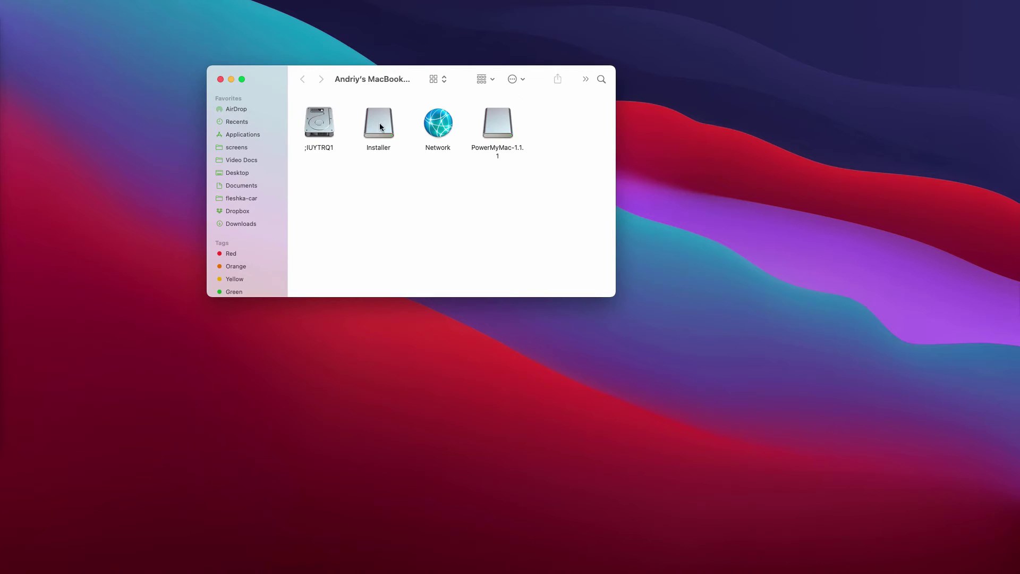
Find PowerMyMac in Finder's Applications folder and move it to the Trash
click(236, 134)
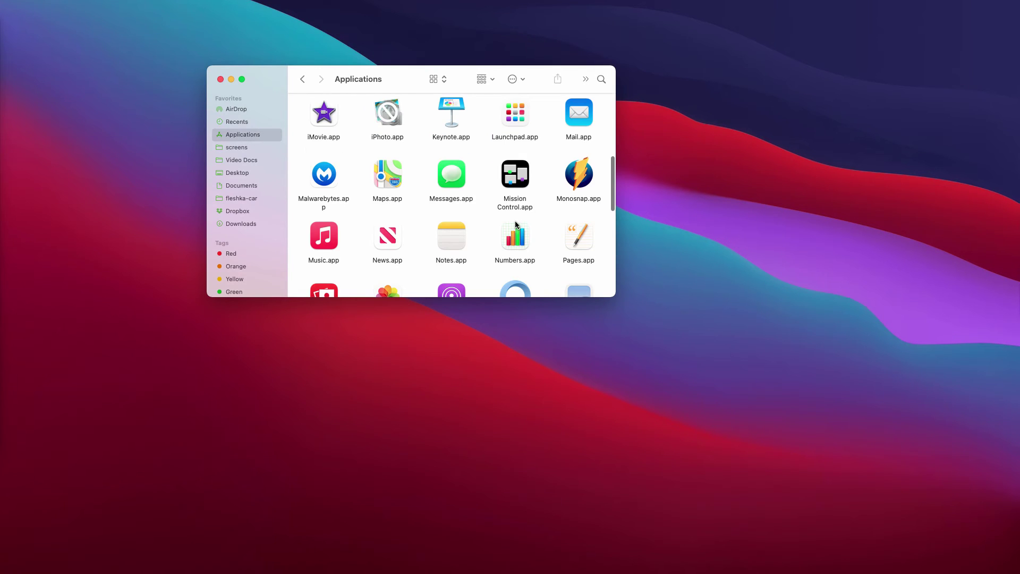
scroll(515, 221, down, 3)
click(524, 241)
right_click(523, 241)
click(550, 275)
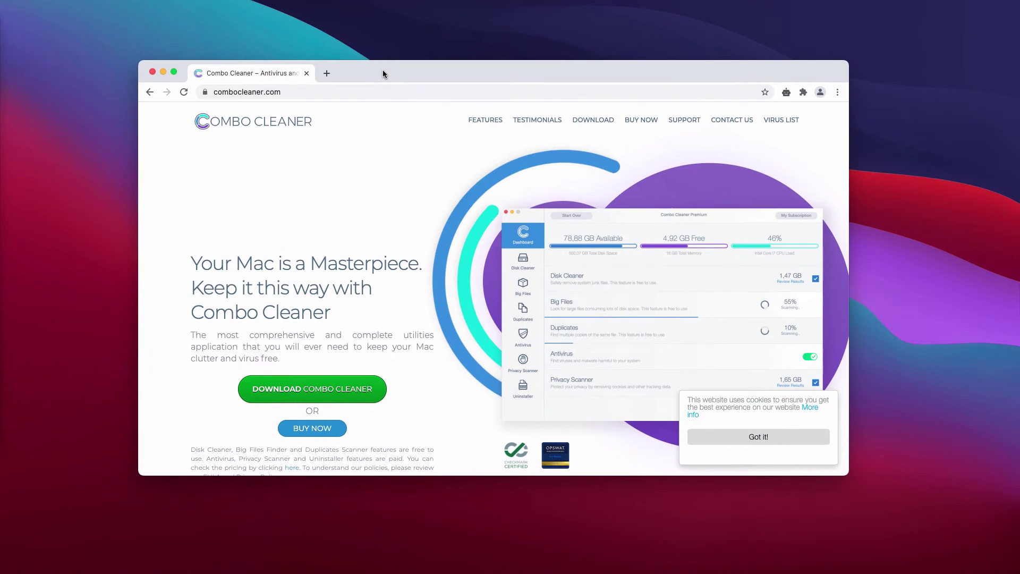
Show the full web address of the Combo Cleaner site in Chrome
click(285, 93)
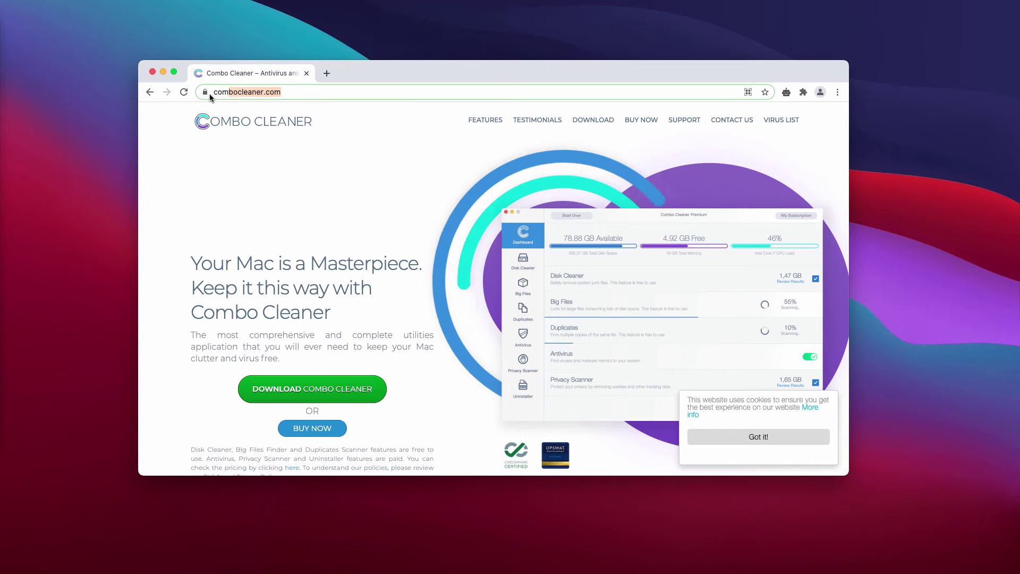
mouse_move(325, 93)
mouse_down()
mouse_move(261, 93)
mouse_move(339, 89)
mouse_up()
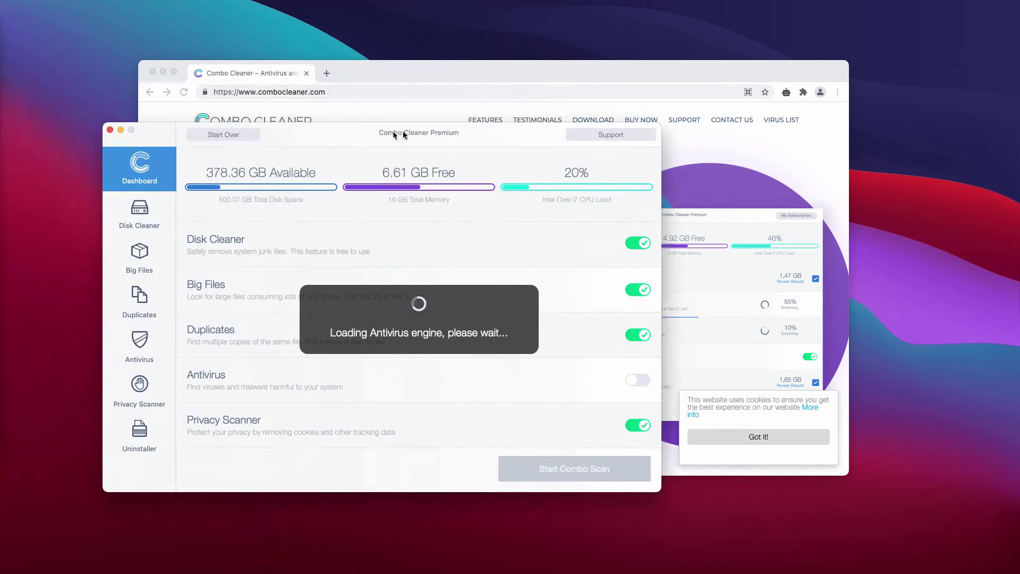
Switch to Combo Cleaner and start a Combo Scan covering Disk Cleaner, Big Files, Duplicates, Antivirus and Privacy Scanner
drag(415, 131, 505, 132)
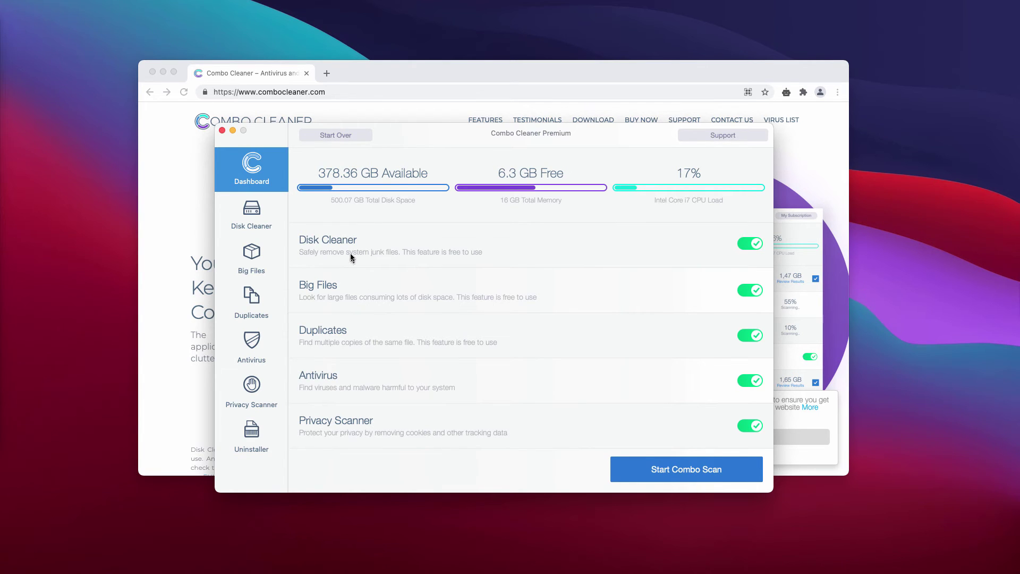
drag(450, 134, 477, 147)
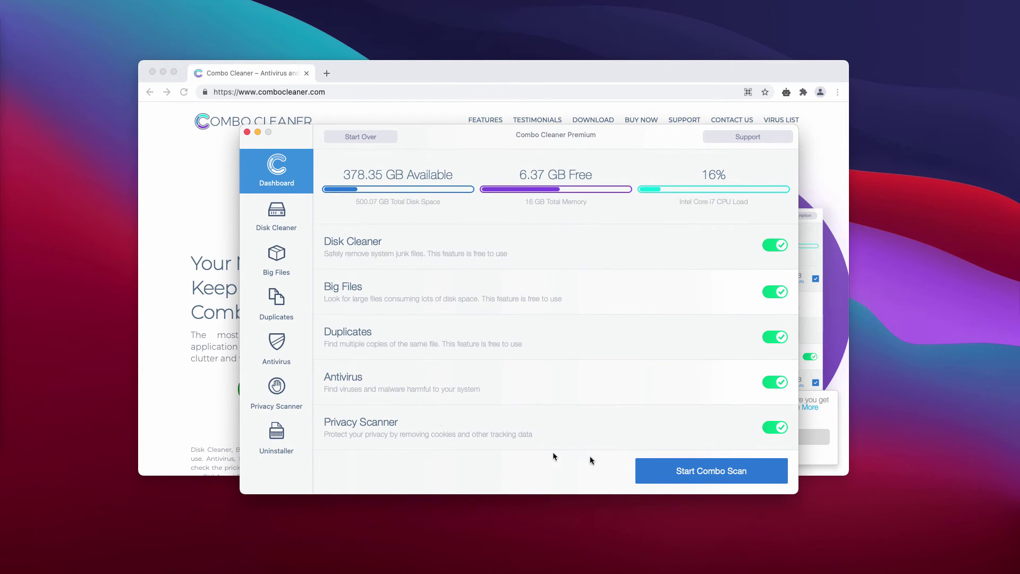
click(683, 469)
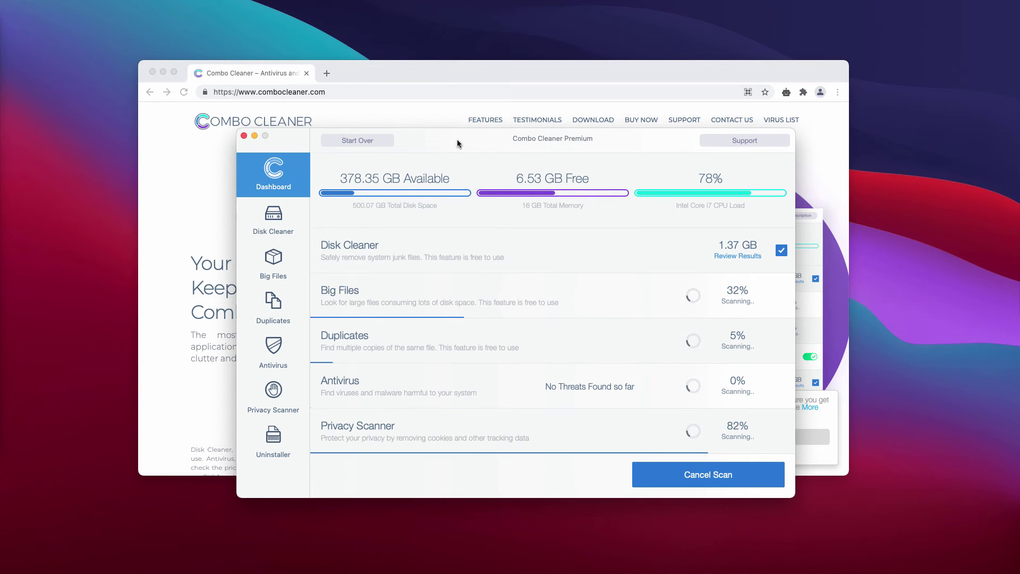
drag(457, 139, 449, 140)
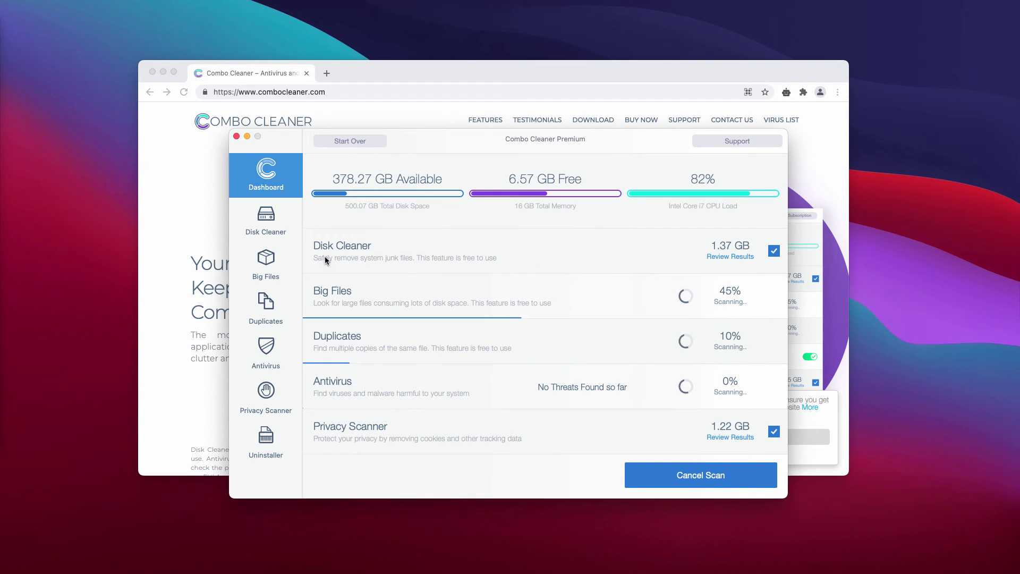
drag(547, 136, 515, 152)
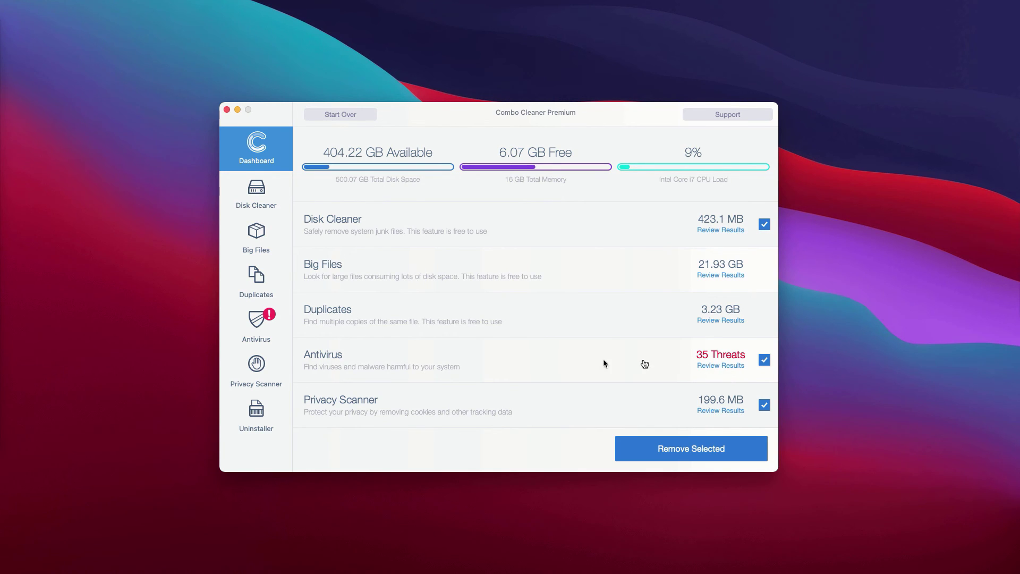
From the antivirus scan results, locate the infected MarketService.zip in Finder and move it to the Trash
click(721, 366)
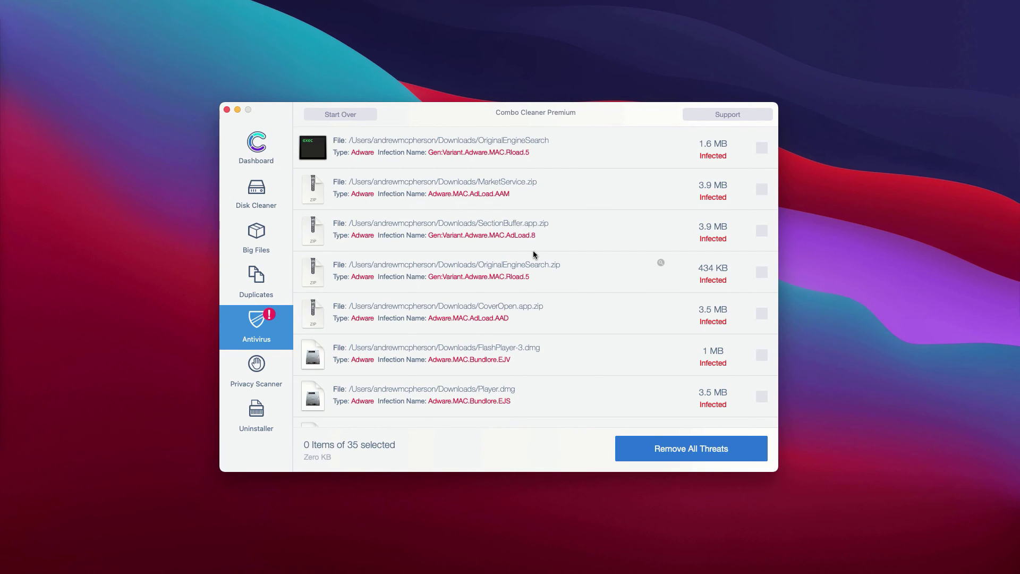
scroll(523, 247, up, 2)
click(661, 181)
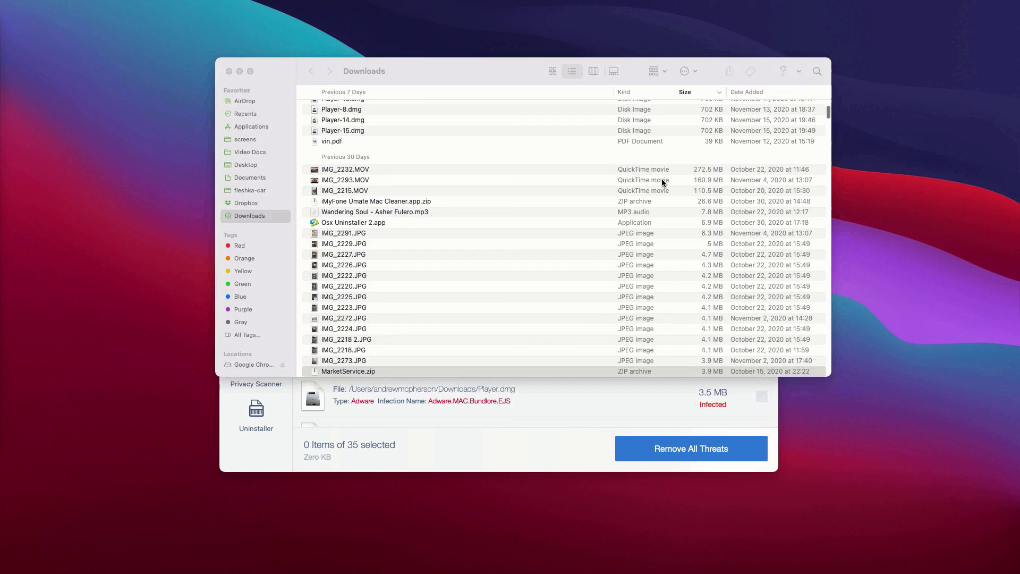
right_click(419, 371)
click(461, 367)
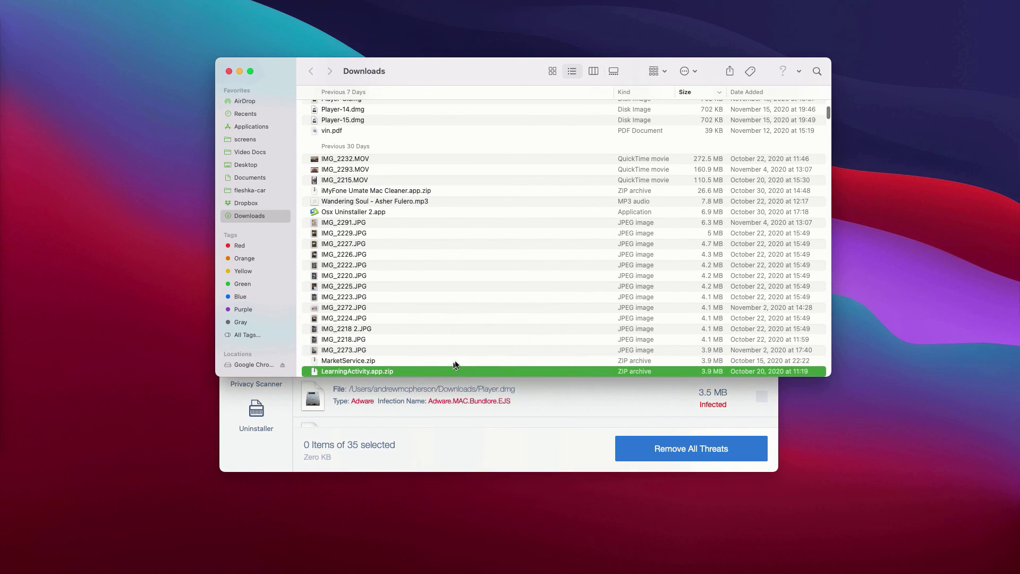
click(228, 71)
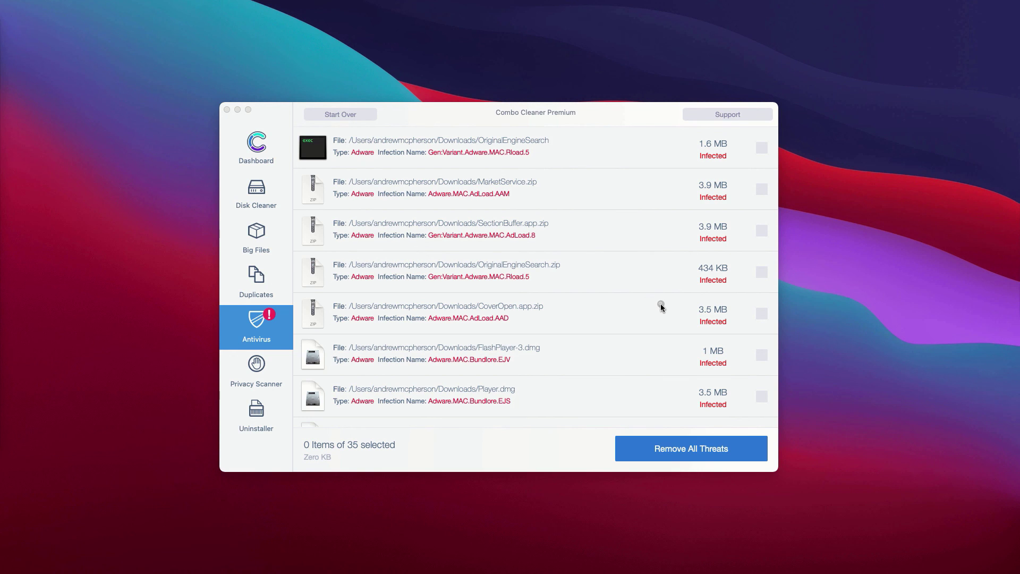
Reveal the infected CoverOpen.app.zip in Finder from the threat list and move it to the Trash
click(660, 304)
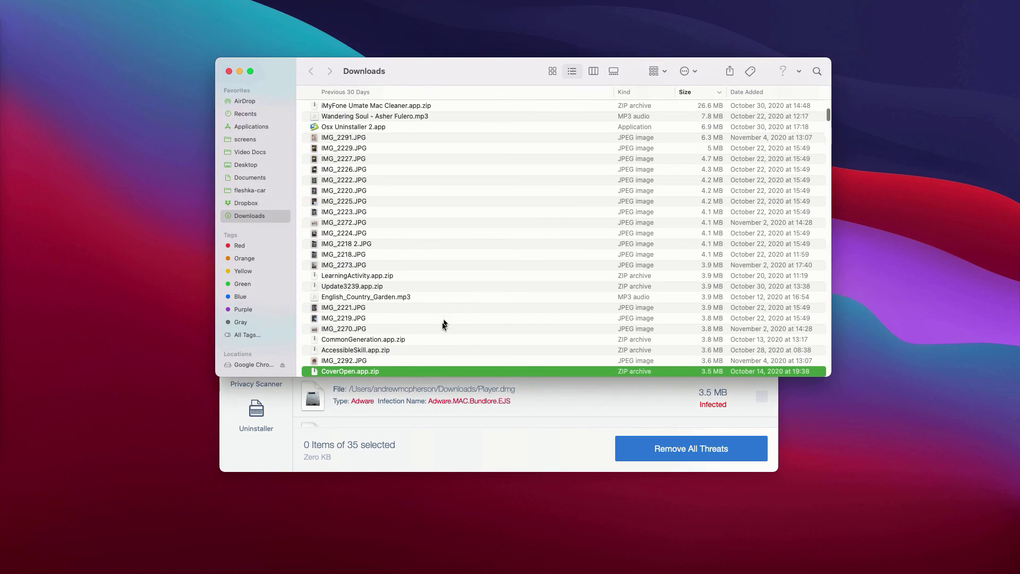
right_click(457, 368)
click(476, 367)
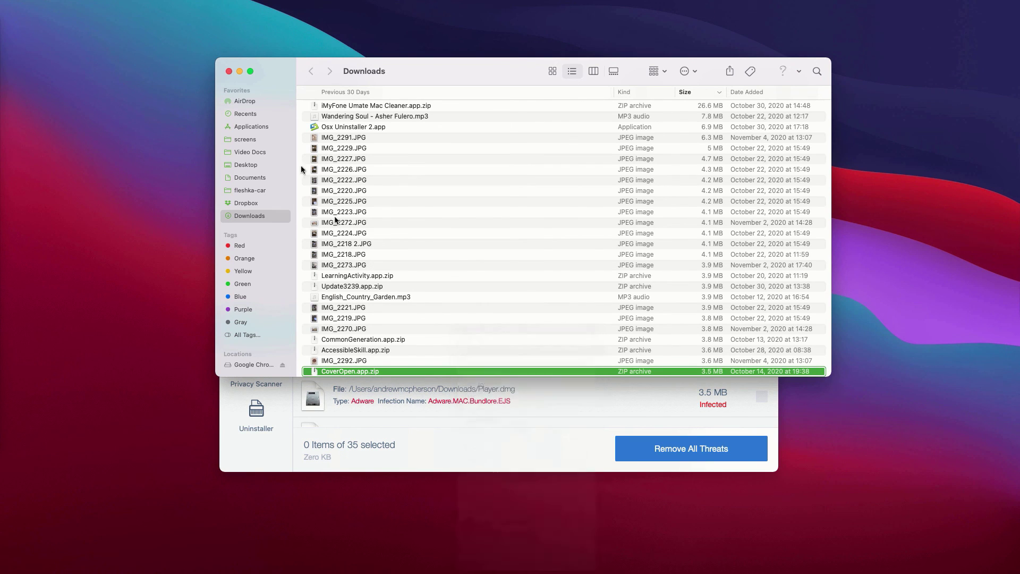
click(229, 72)
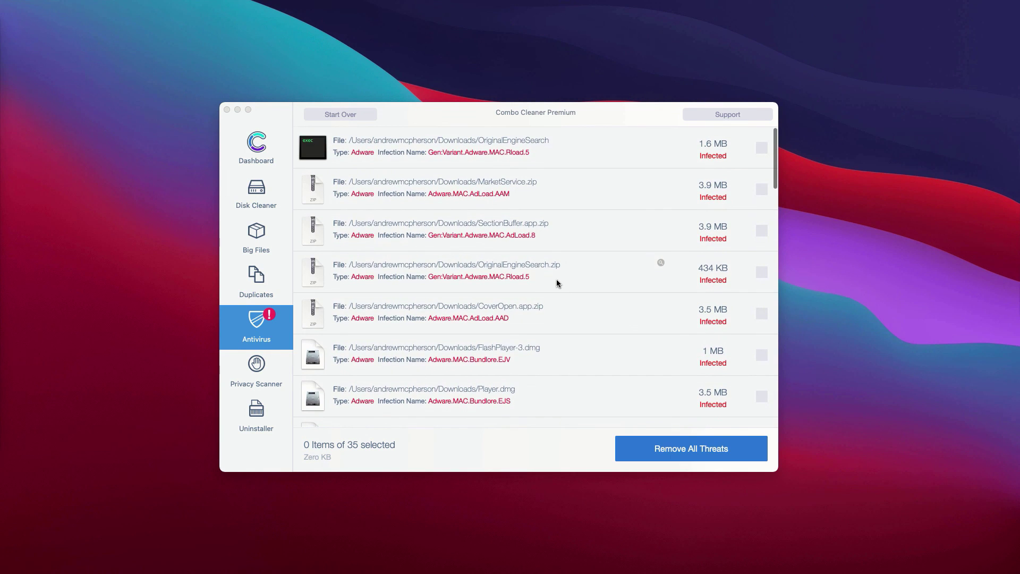
click(577, 111)
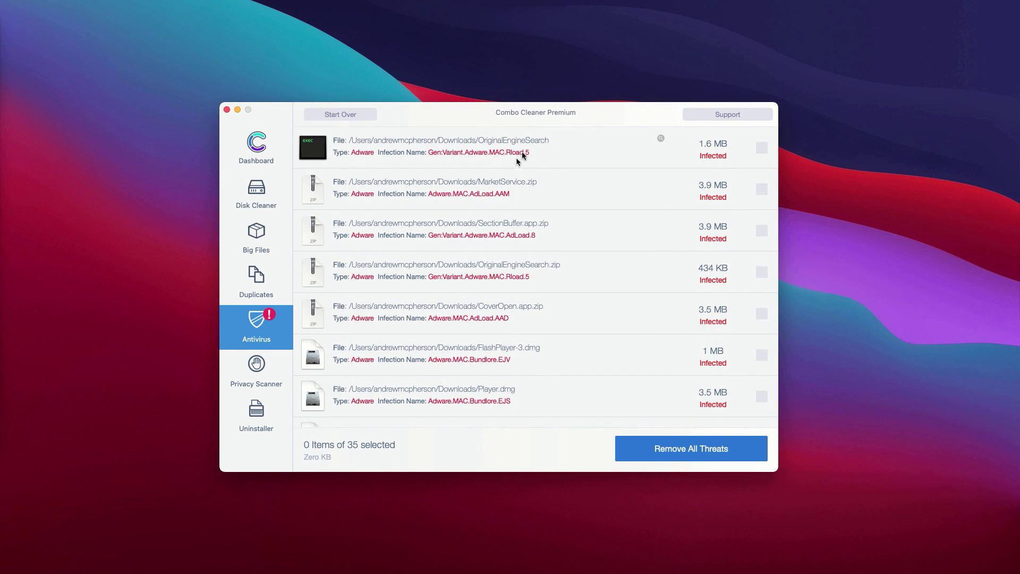